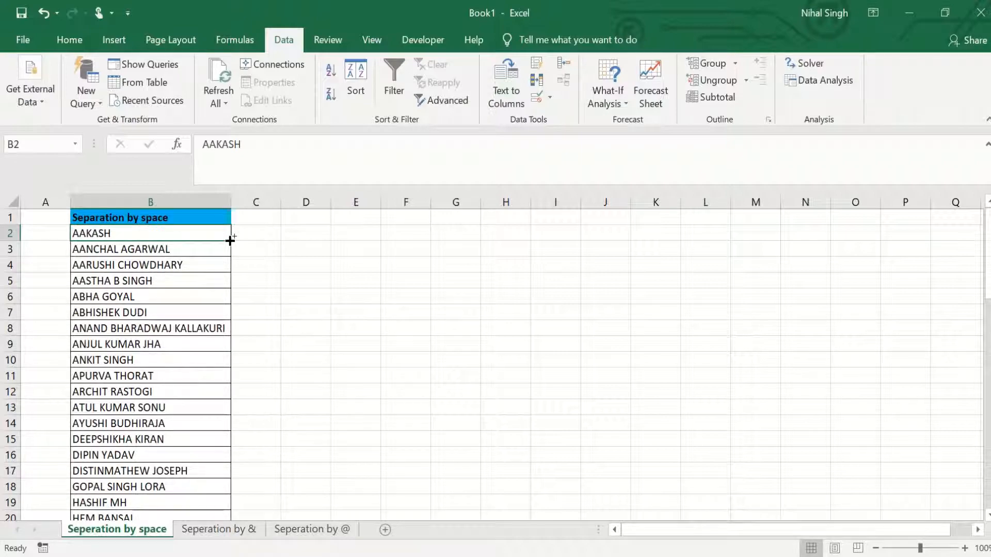
Set up Text to Columns for the names in B2:B62 as delimited data with space as the delimiter
double_click(228, 240)
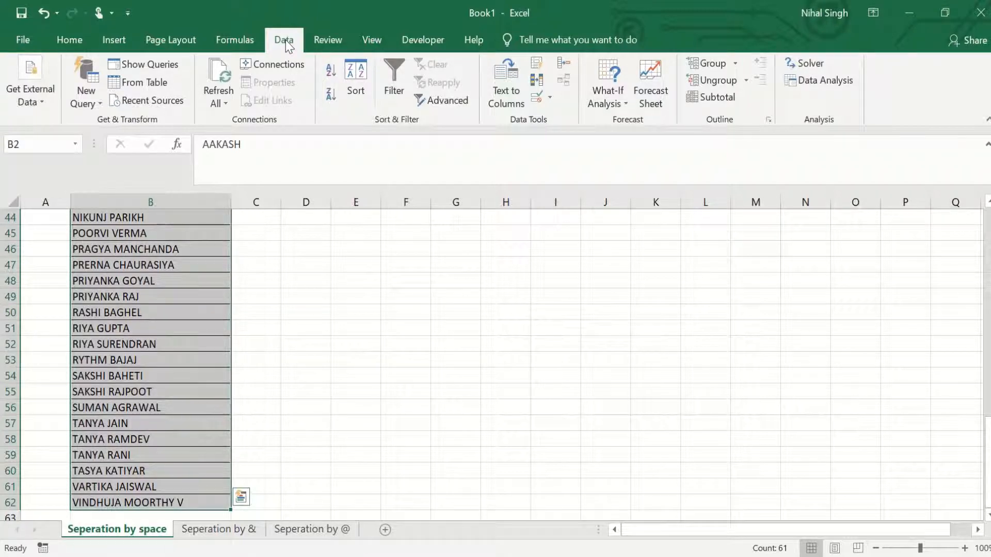
left_click(505, 98)
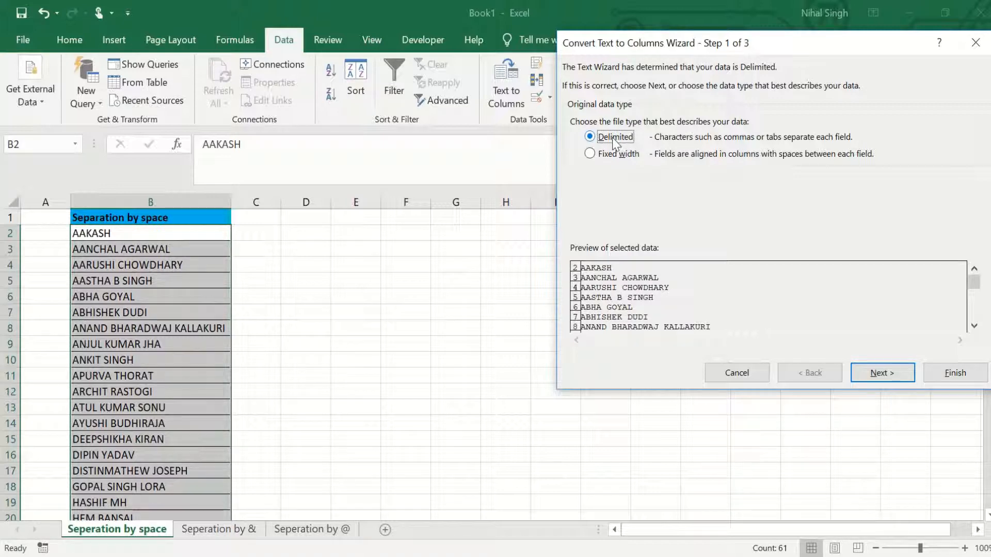
left_click(879, 372)
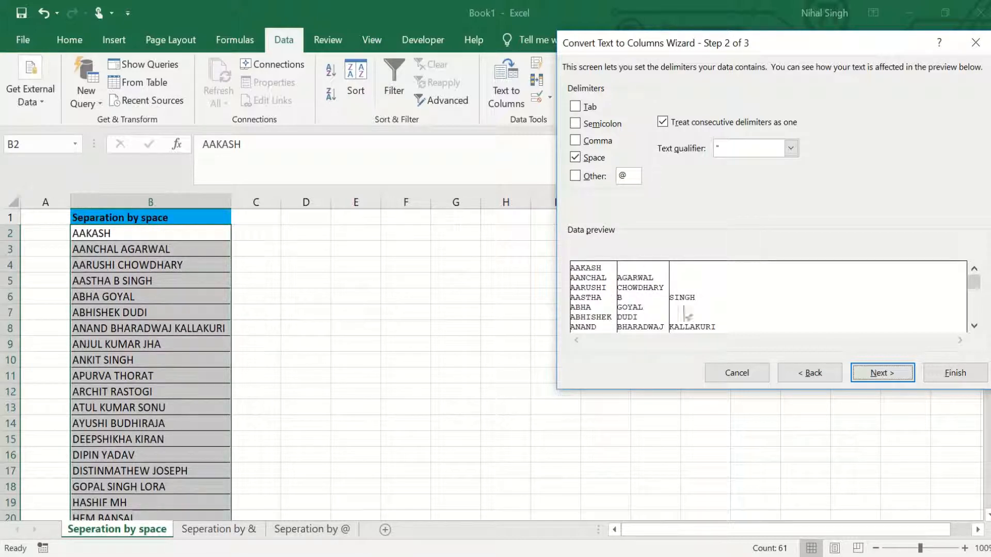
left_click(876, 375)
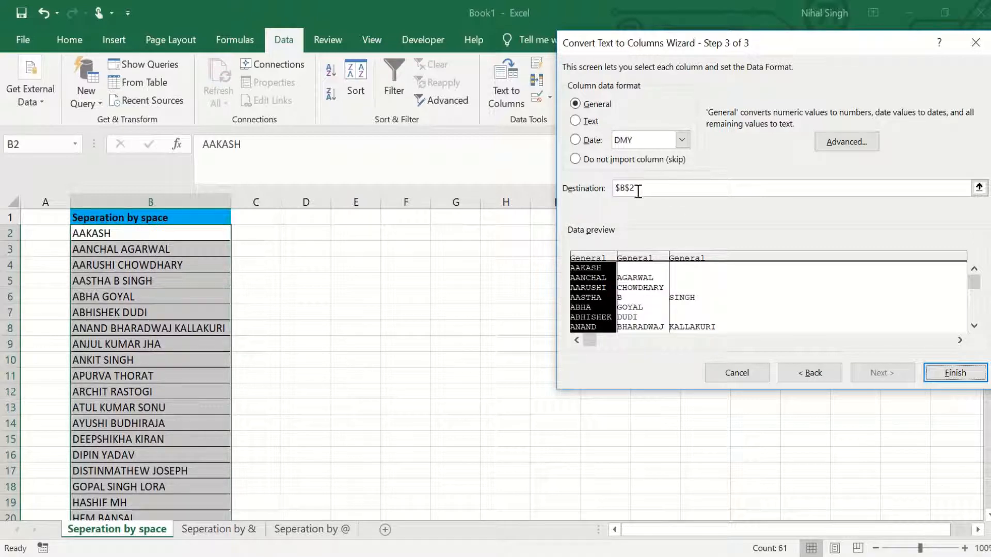
Set the destination of the space-separated names to cell C2 and complete the conversion
left_click(979, 188)
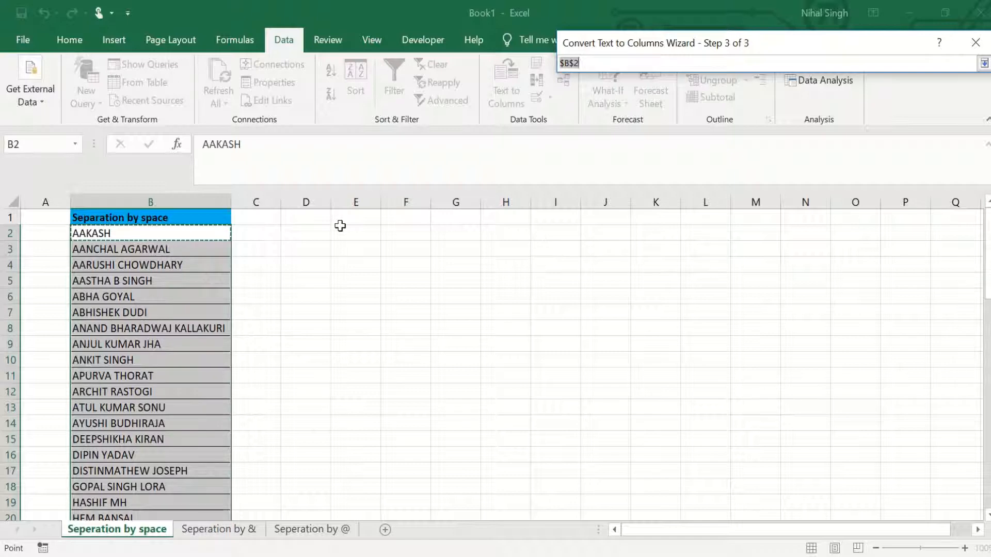
left_click(256, 233)
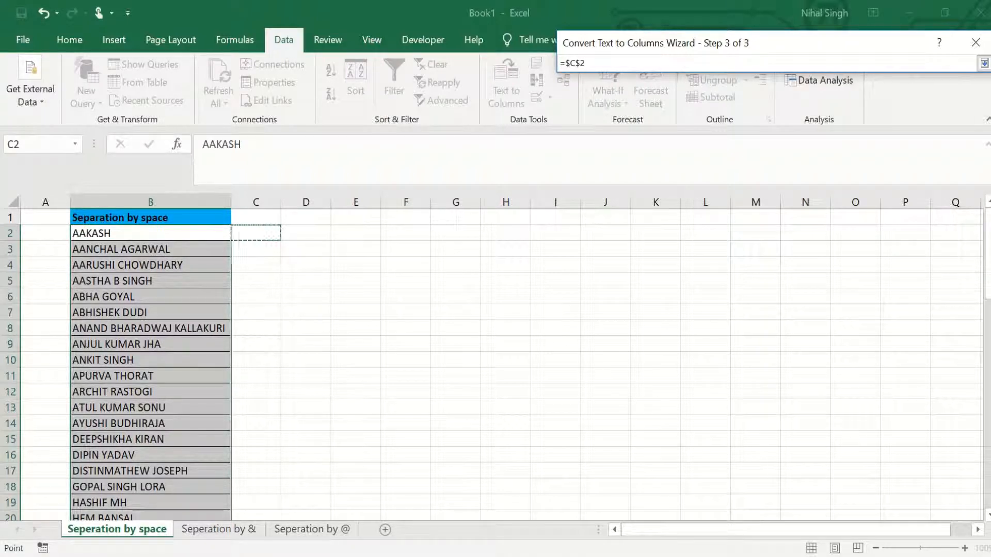
left_click(984, 63)
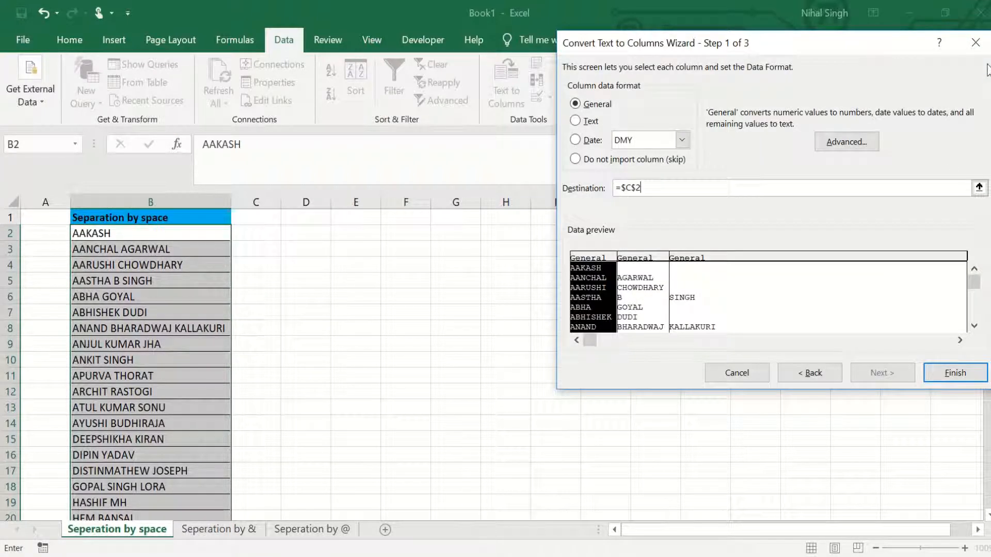
left_click(954, 373)
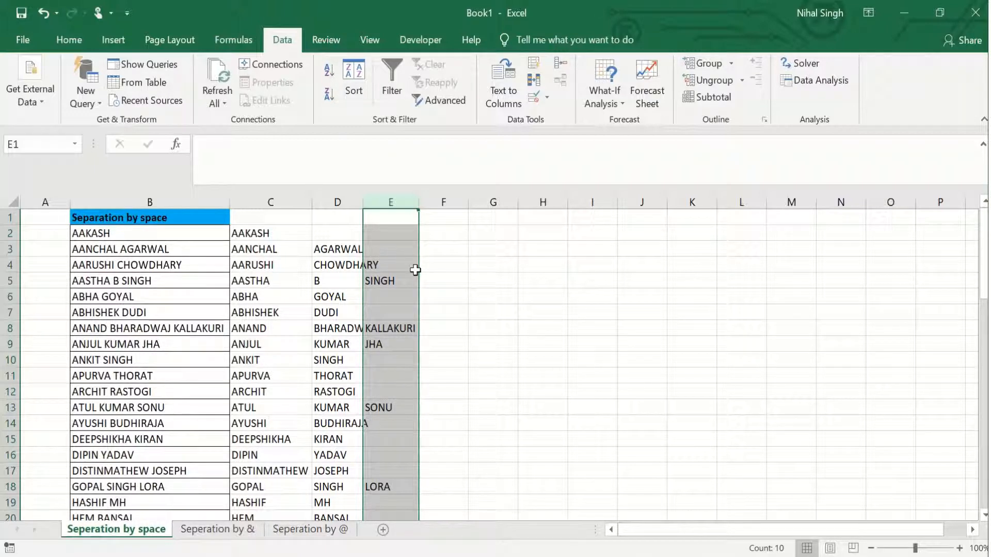
On the "Seperation by &" sheet, set up Text to Columns for B2:B14 with only & as delimiter, not treating consecutive delimiters as one
left_click(201, 529)
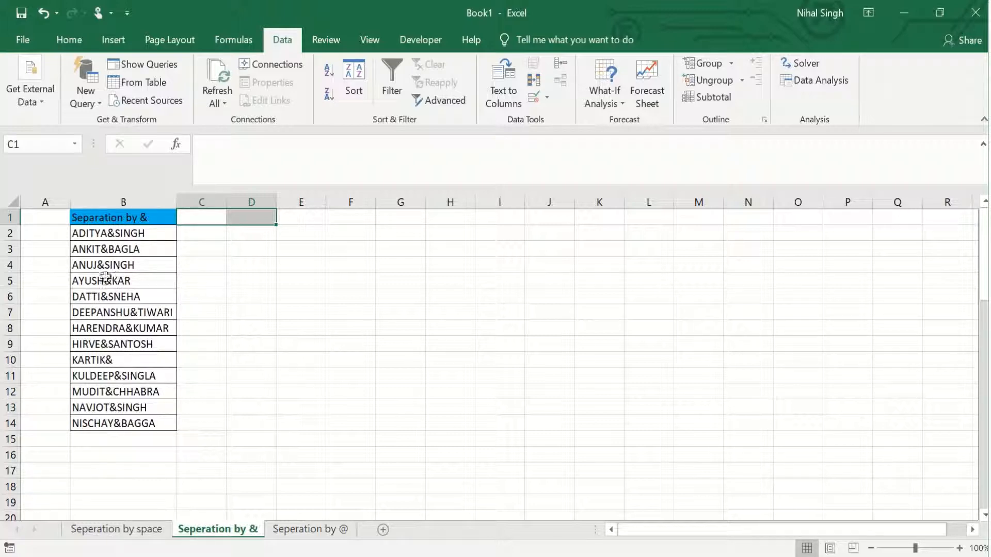
left_click(188, 237)
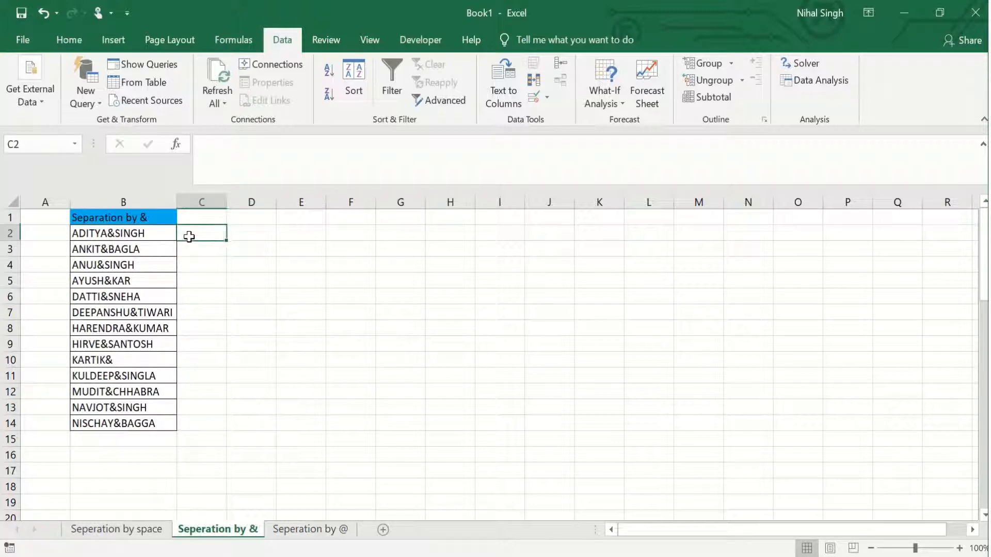
left_click_drag(137, 239, 141, 424)
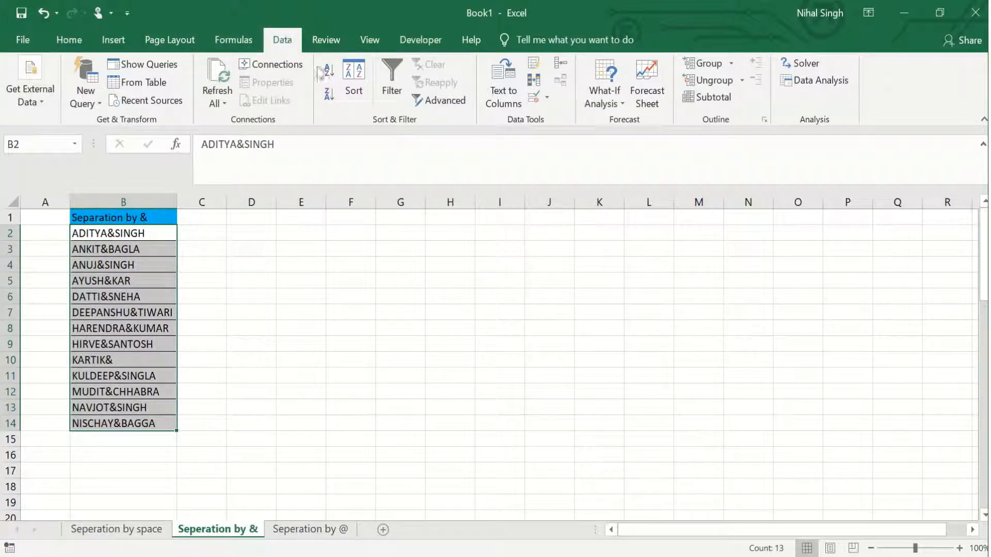
left_click(509, 95)
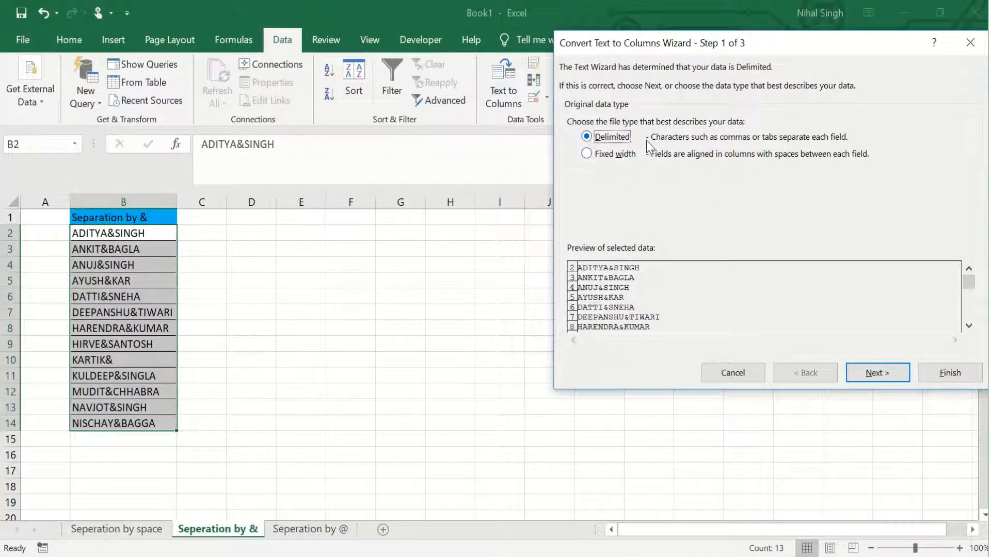
left_click(883, 373)
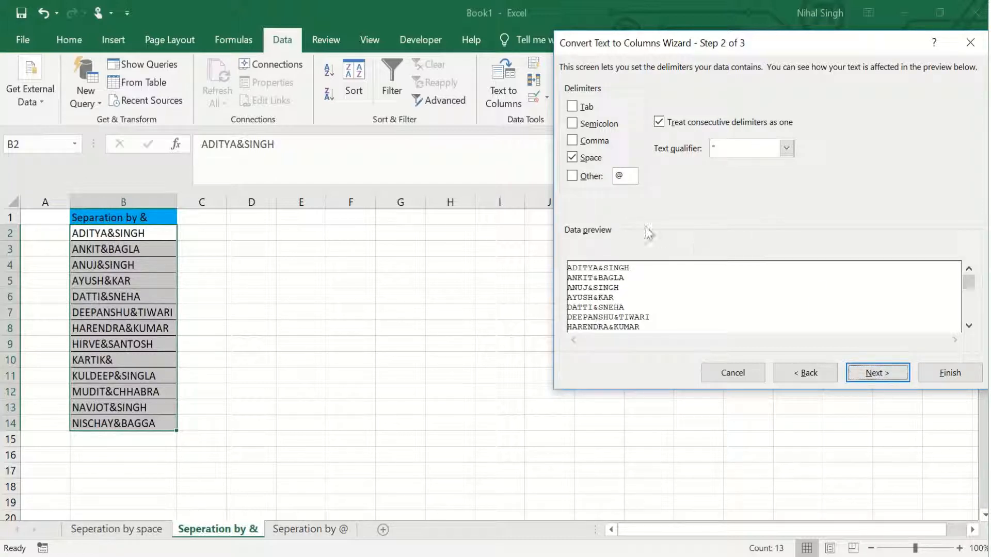
left_click(572, 175)
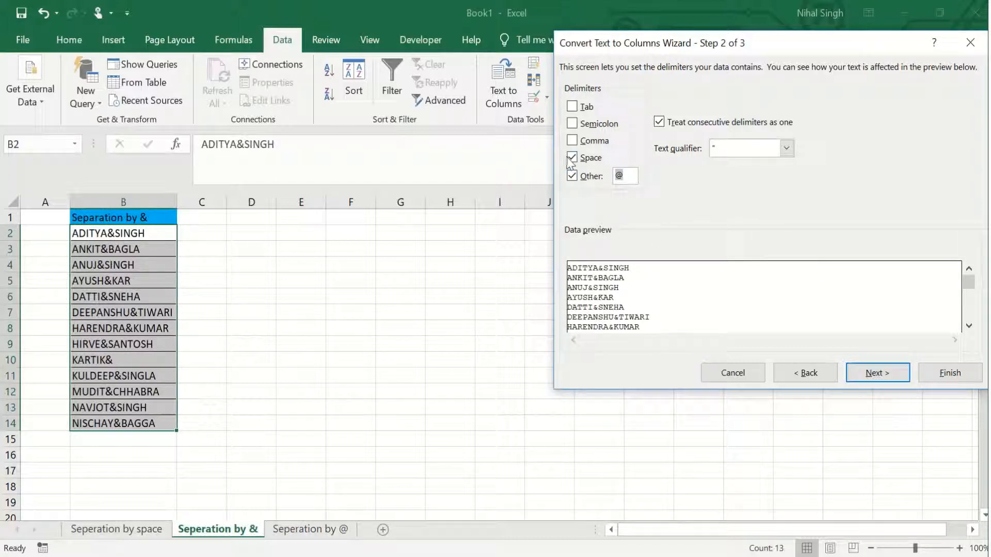
left_click(572, 157)
left_click_drag(627, 176, 614, 179)
type("&")
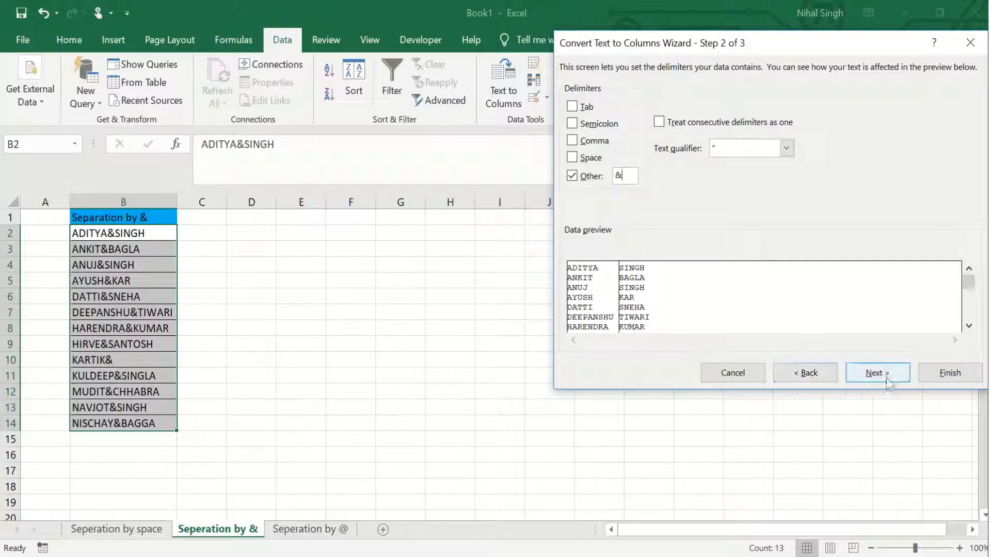
Set the destination of the &-separated names to cell C2 and complete the conversion
left_click(884, 378)
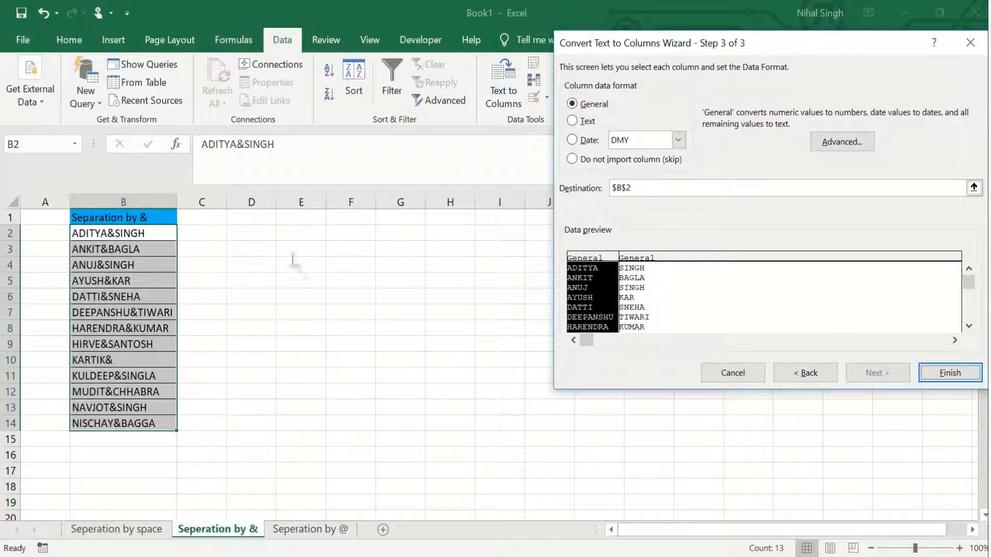
left_click(974, 187)
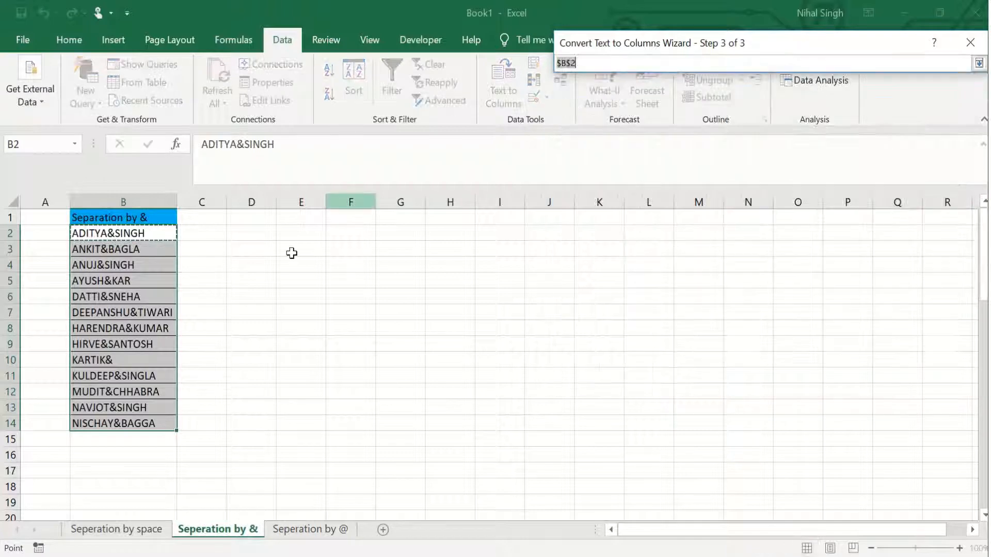
left_click(207, 237)
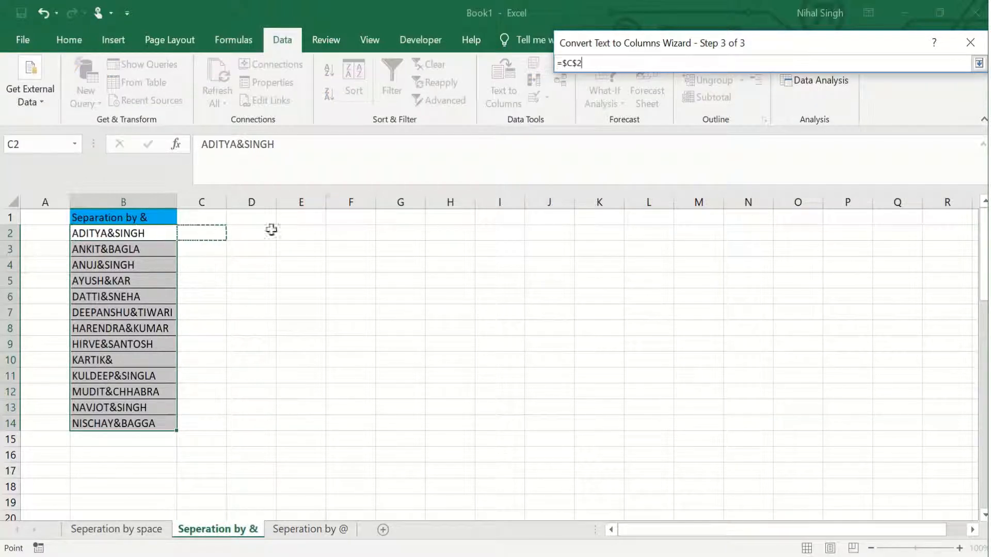
left_click(979, 63)
left_click(949, 372)
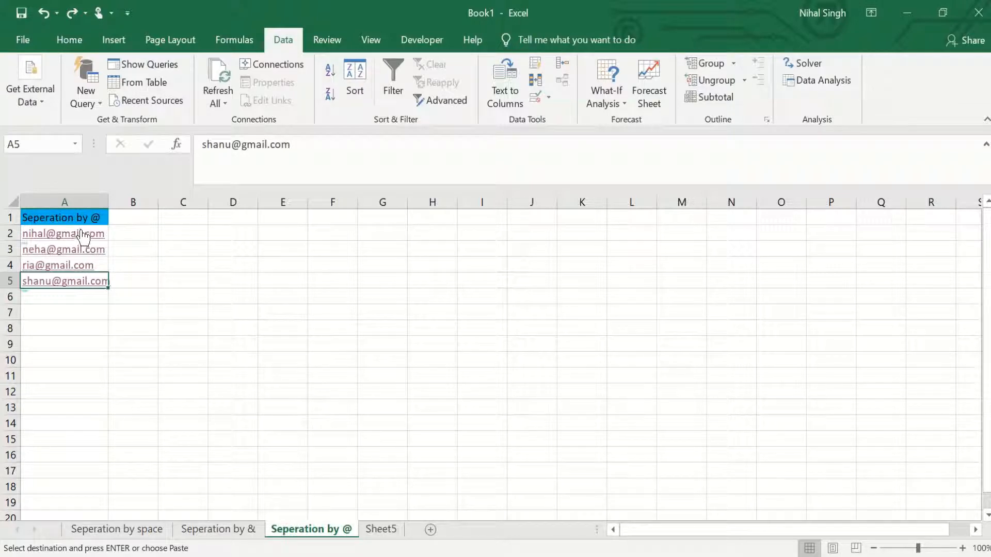
On the "Seperation by @" sheet, set up Text to Columns for the e-mail addresses in A2:A5 with @ as the custom delimiter
left_click_drag(80, 233, 85, 285)
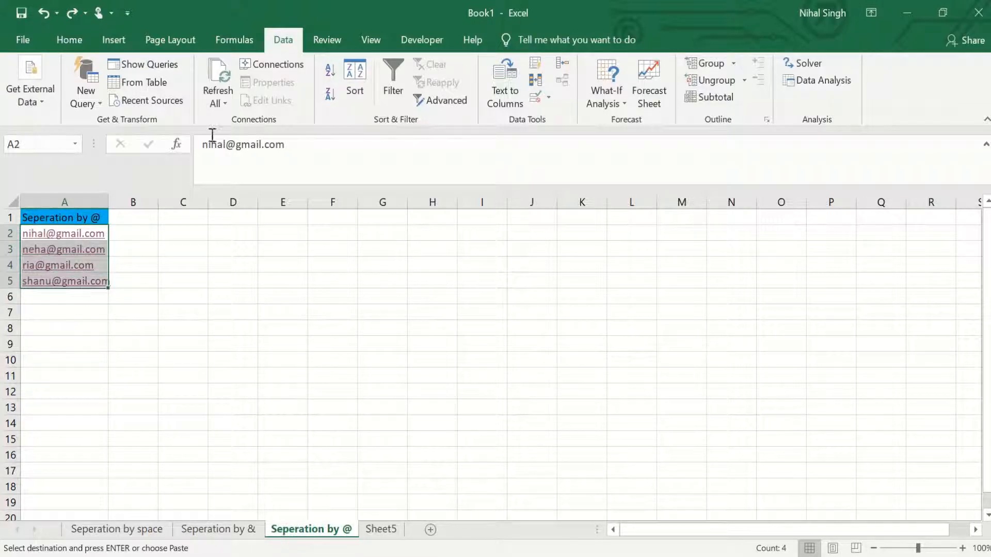
left_click(506, 87)
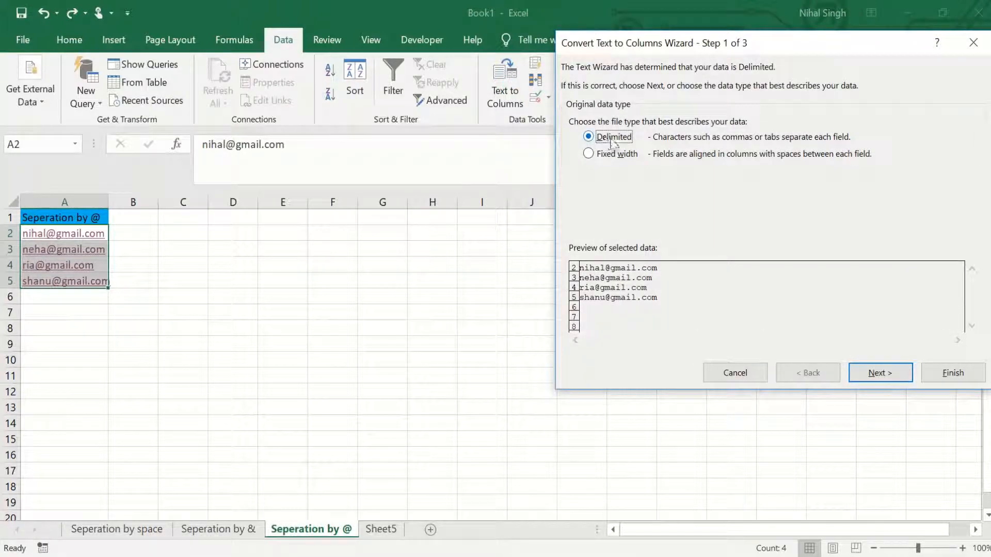
left_click(876, 373)
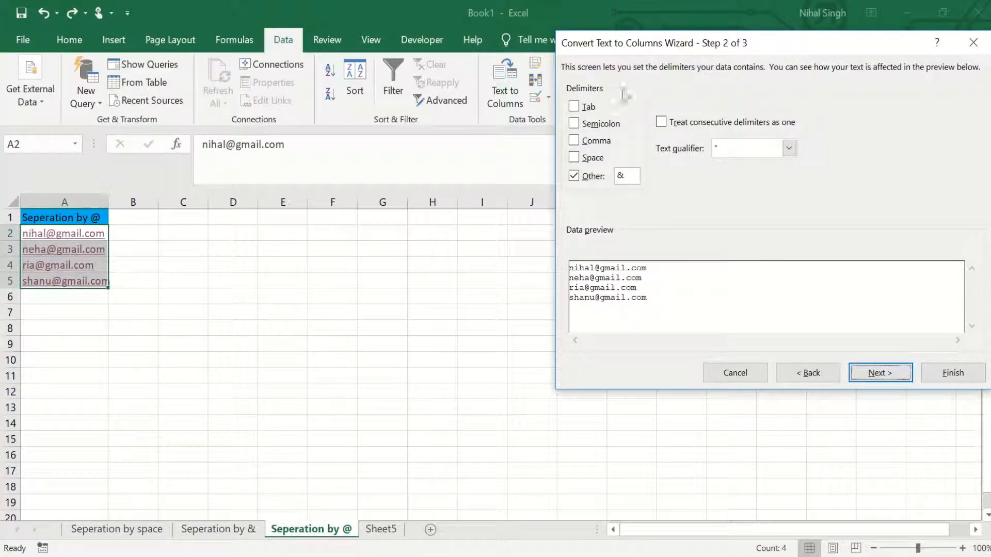
left_click_drag(625, 176, 613, 176)
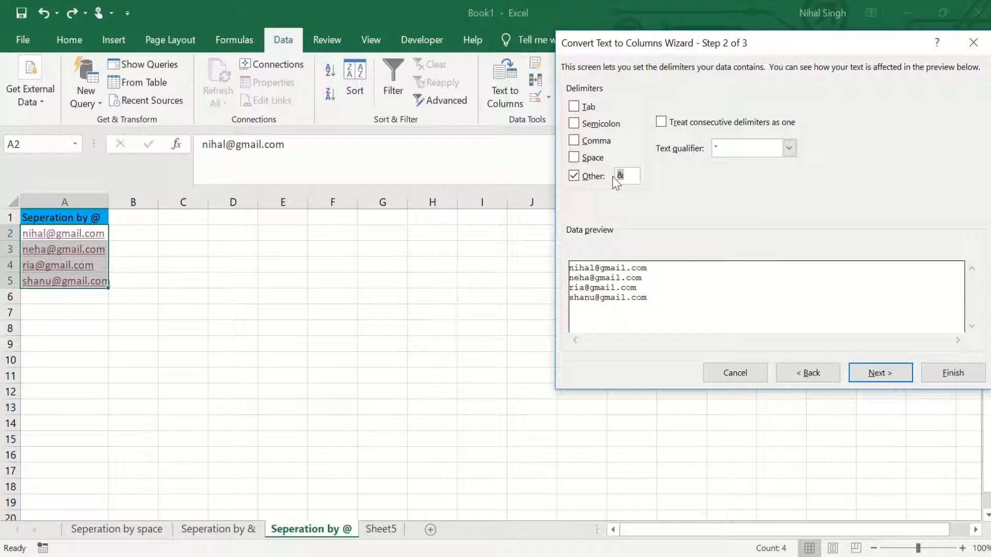
type("@")
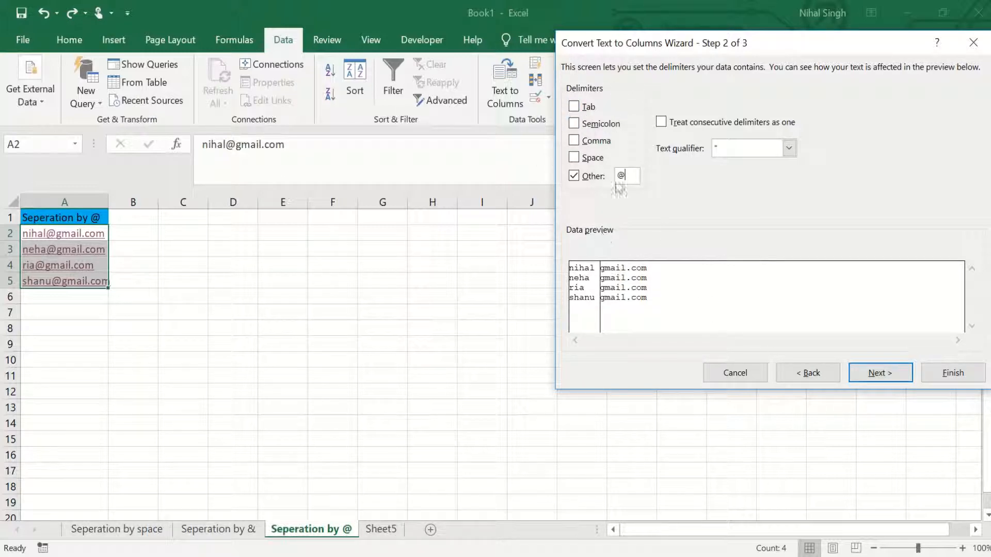
Set the destination of the split e-mail addresses to cell B2 and complete the conversion
left_click(880, 372)
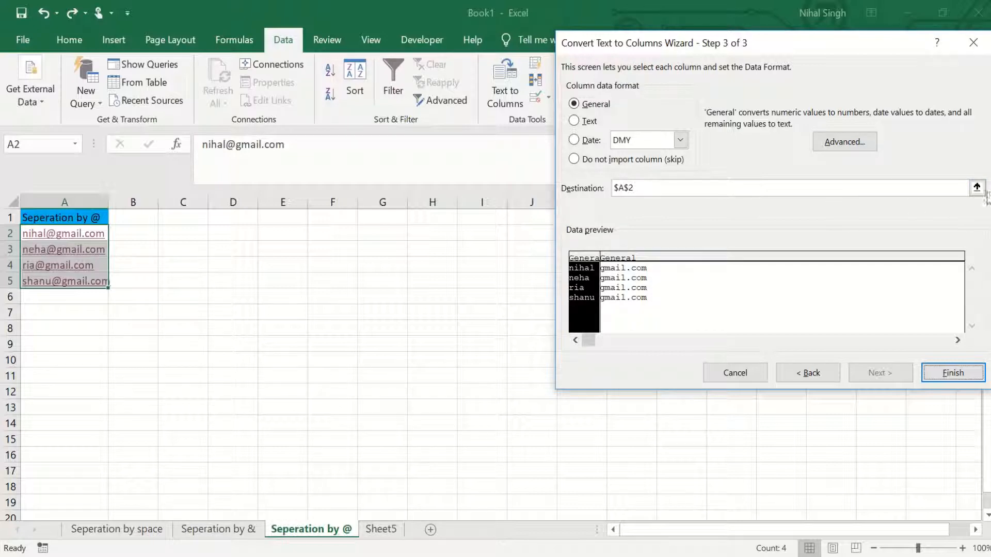
left_click(977, 188)
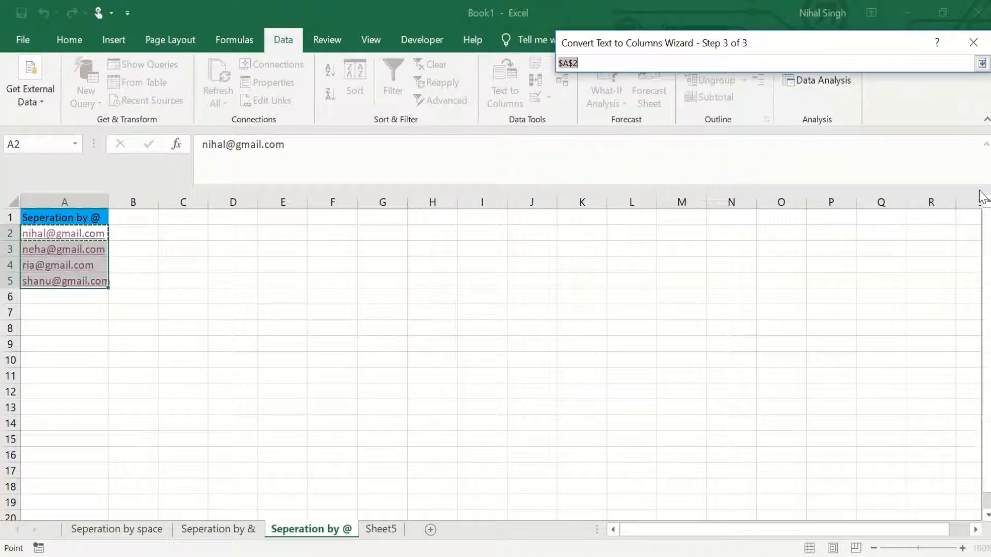
left_click(131, 234)
left_click(982, 63)
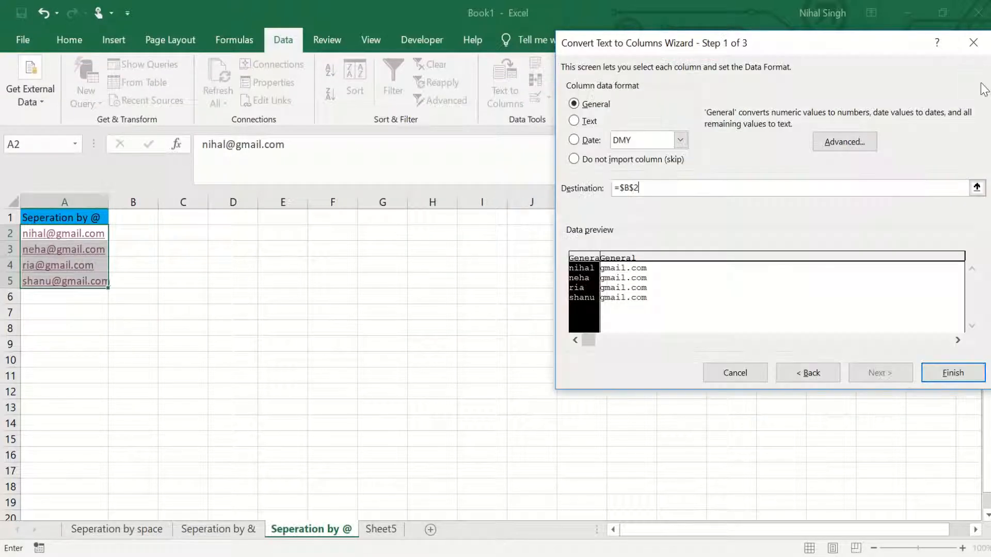
left_click(946, 375)
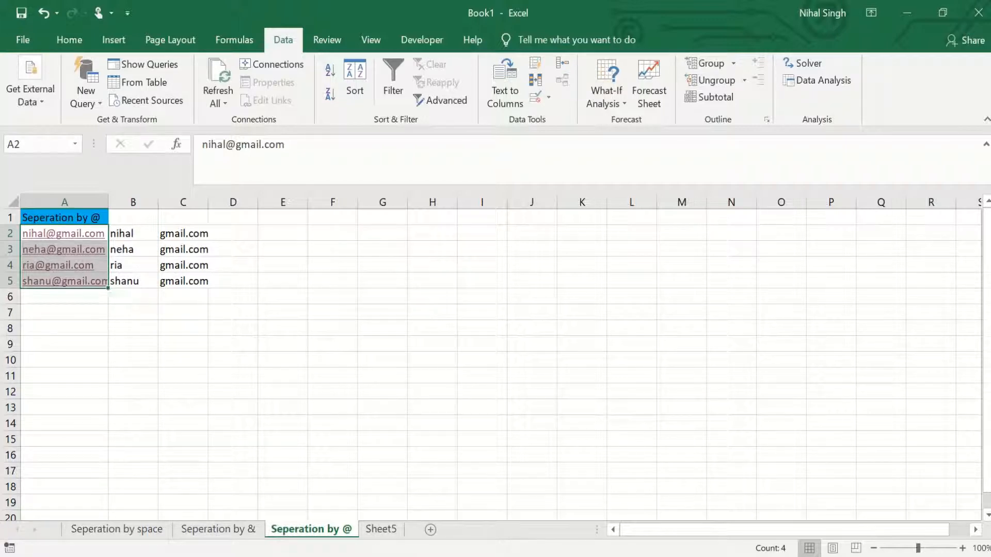
Copy the names in B2:B13 of the "Seperation by space" sheet to cell B2 of Sheet5 and autofit column B
left_click(128, 529)
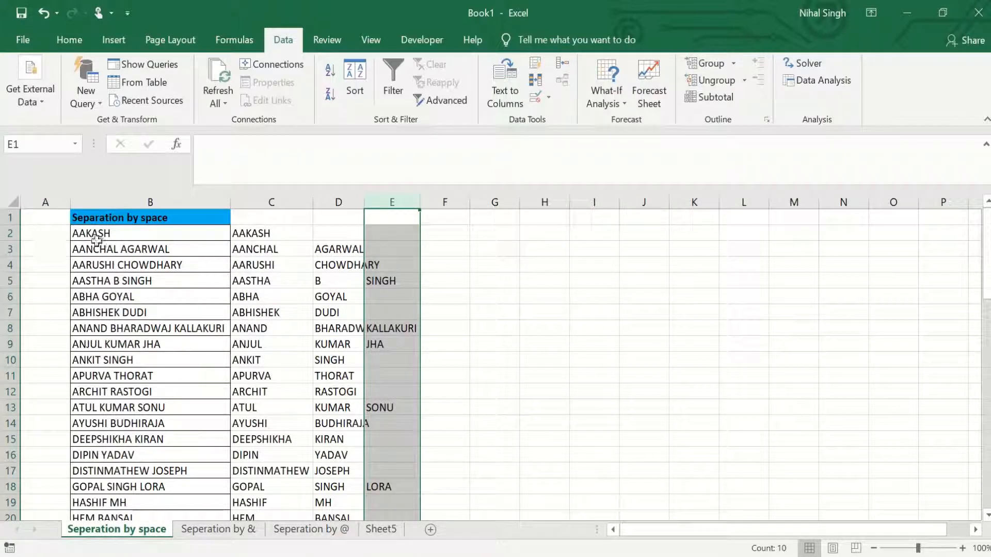
left_click_drag(103, 235, 117, 407)
right_click(123, 239)
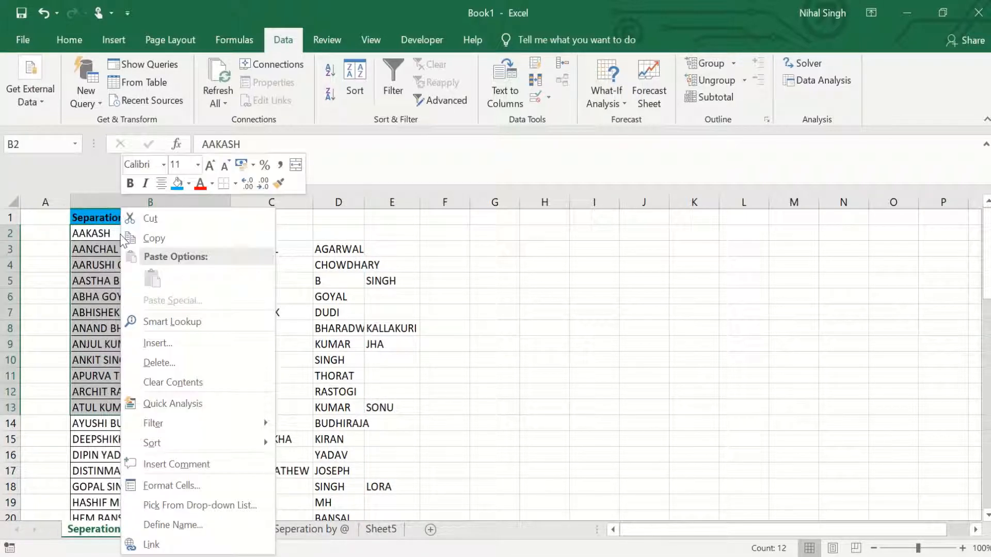
left_click(149, 237)
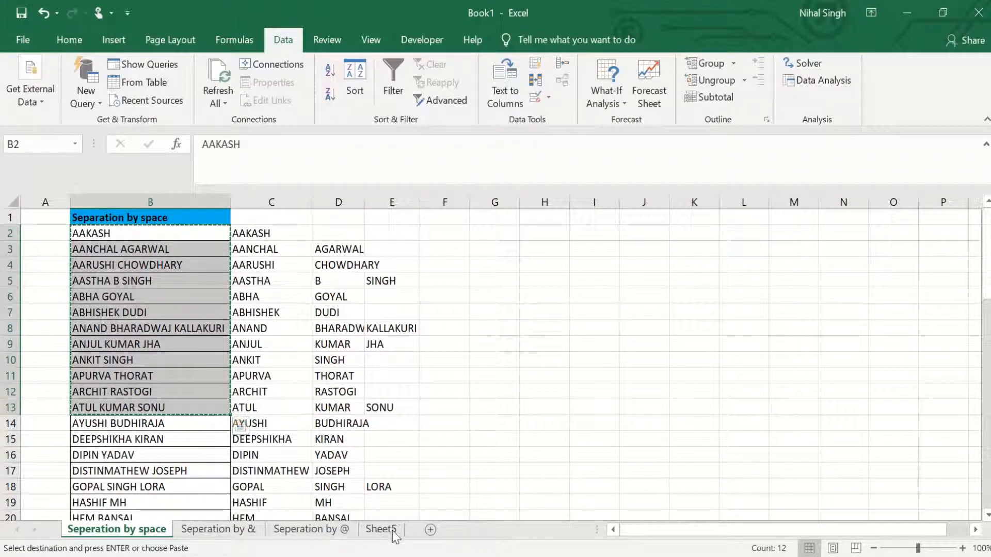
left_click(387, 531)
right_click(86, 236)
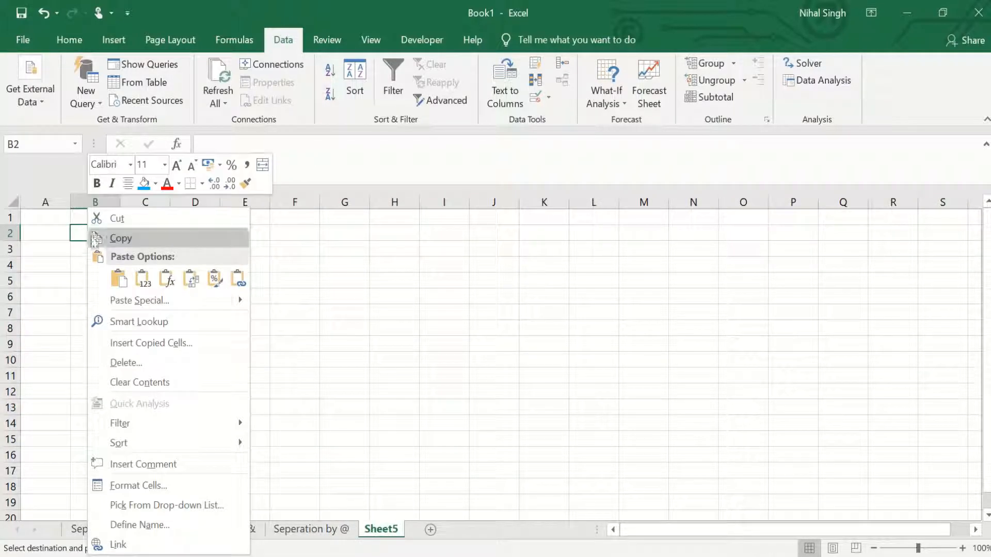
left_click(119, 279)
left_click(98, 203)
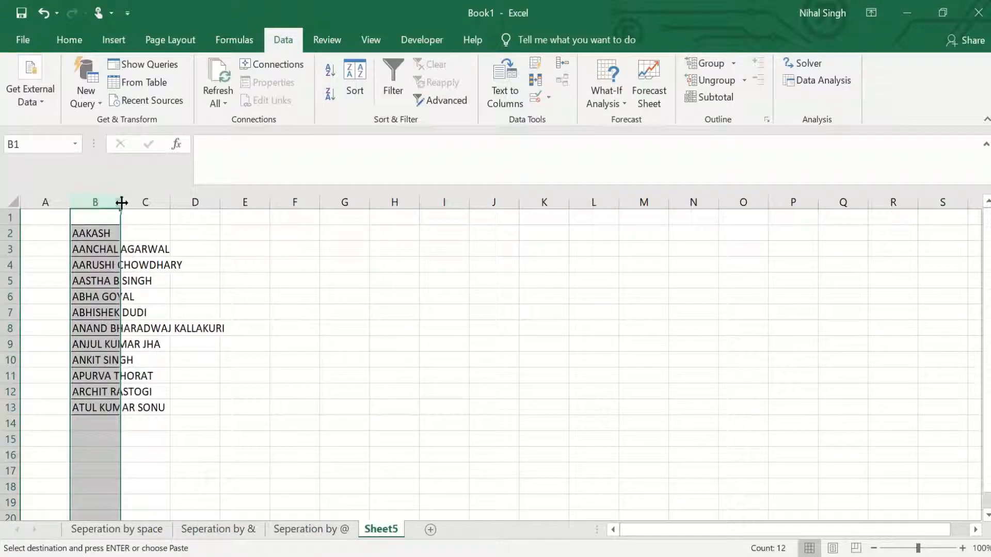
double_click(120, 203)
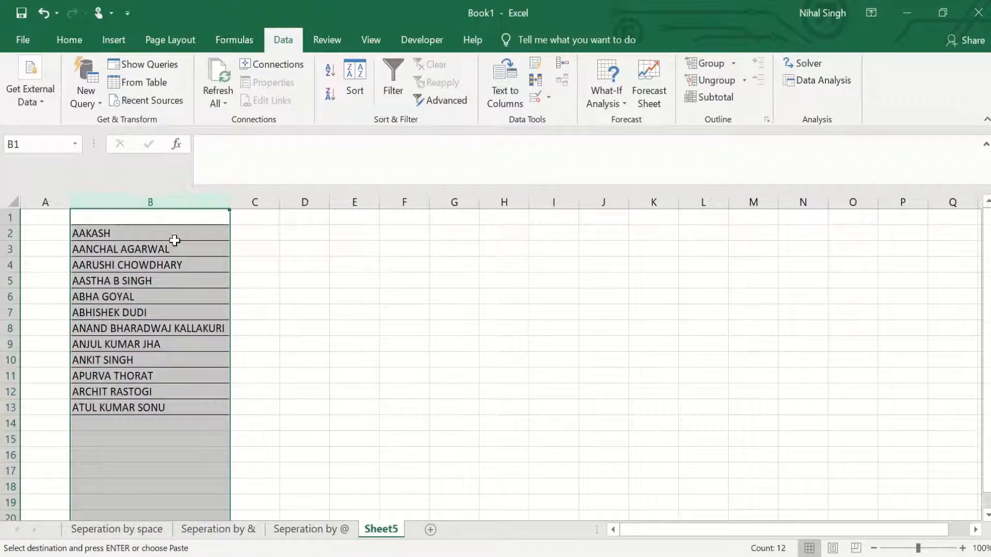
Set up a fixed-width Text to Columns conversion for the names in B2:B13, with the column break after the second character
left_click_drag(173, 234, 177, 407)
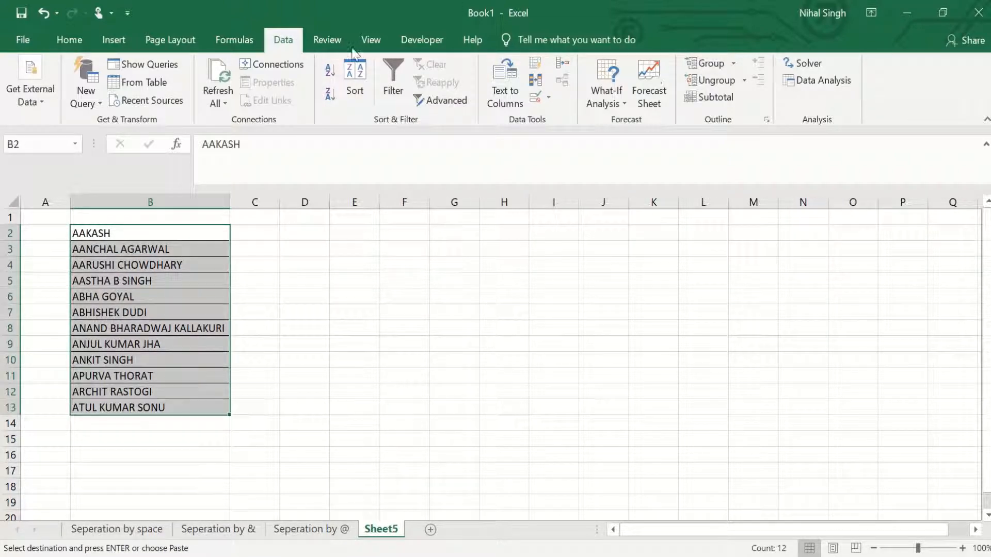
left_click(507, 94)
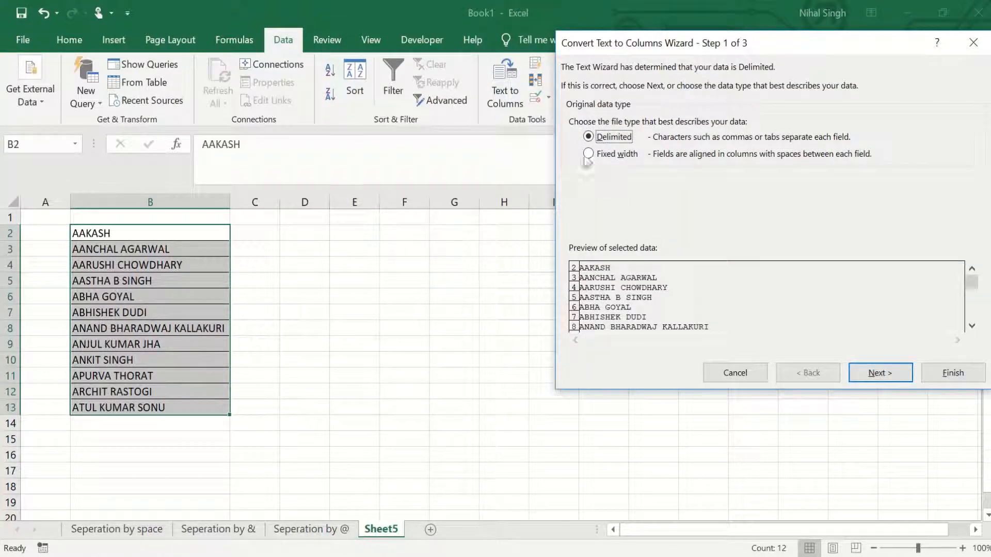
left_click(589, 154)
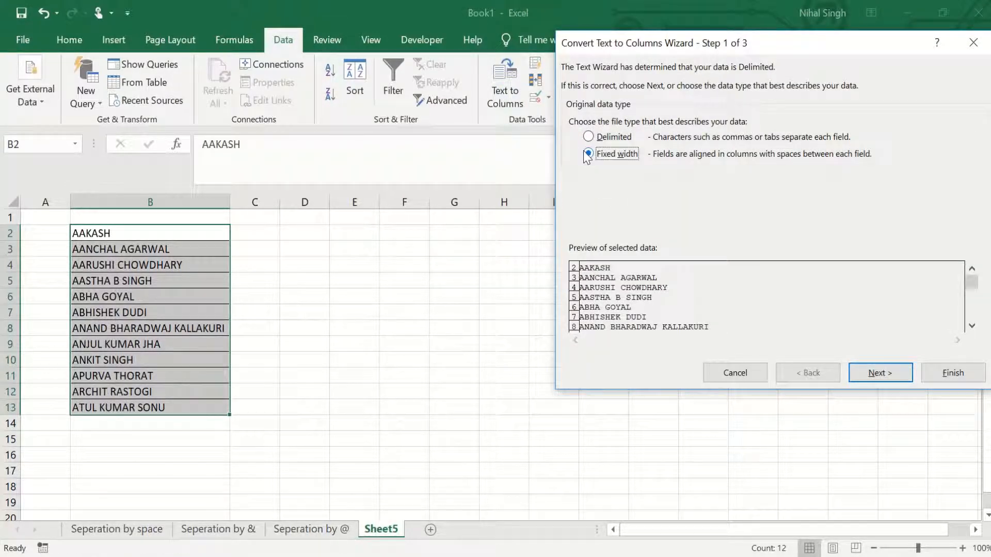
left_click(872, 376)
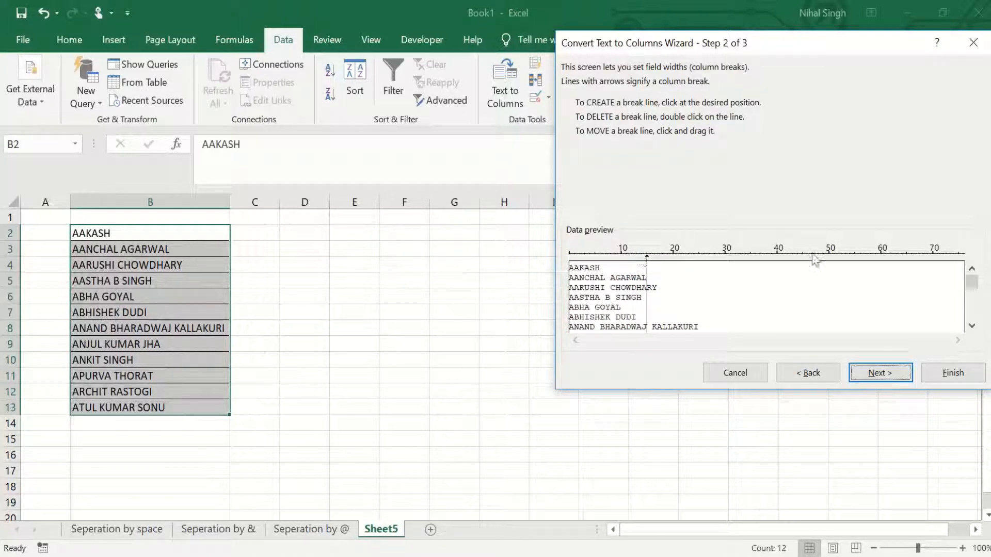
left_click(640, 272)
left_click_drag(640, 272, 579, 279)
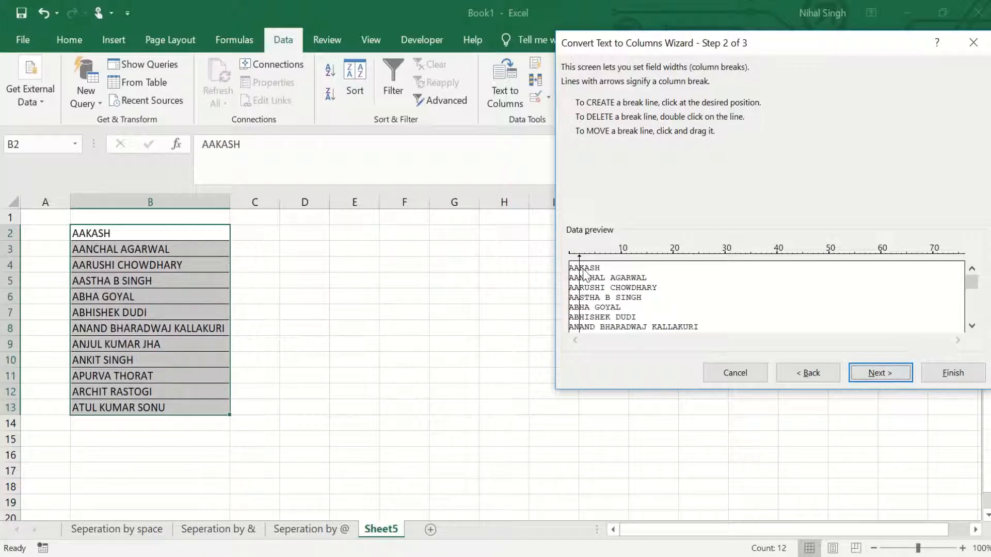
left_click(891, 382)
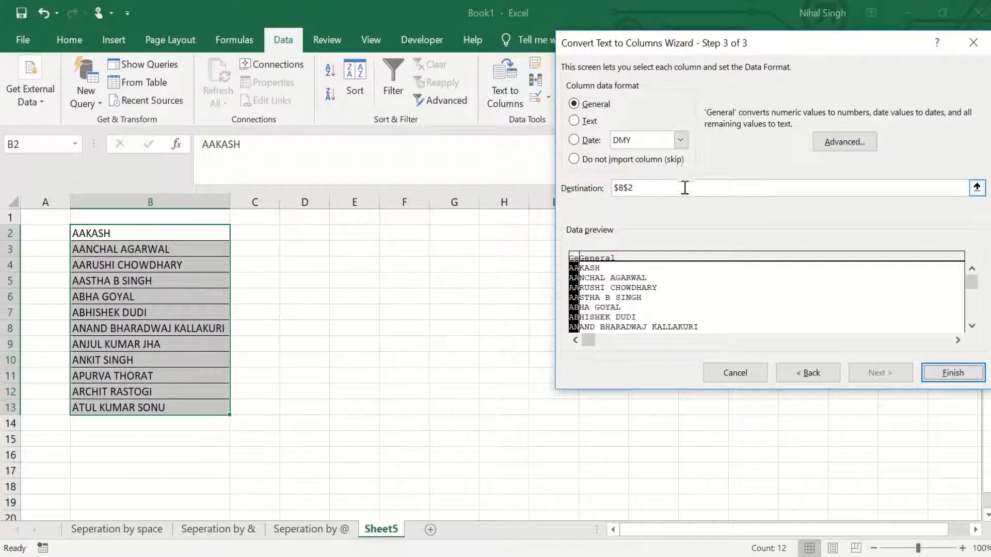
Set the destination of the fixed-width split to cell C2, complete the conversion and autofit column D
left_click(976, 188)
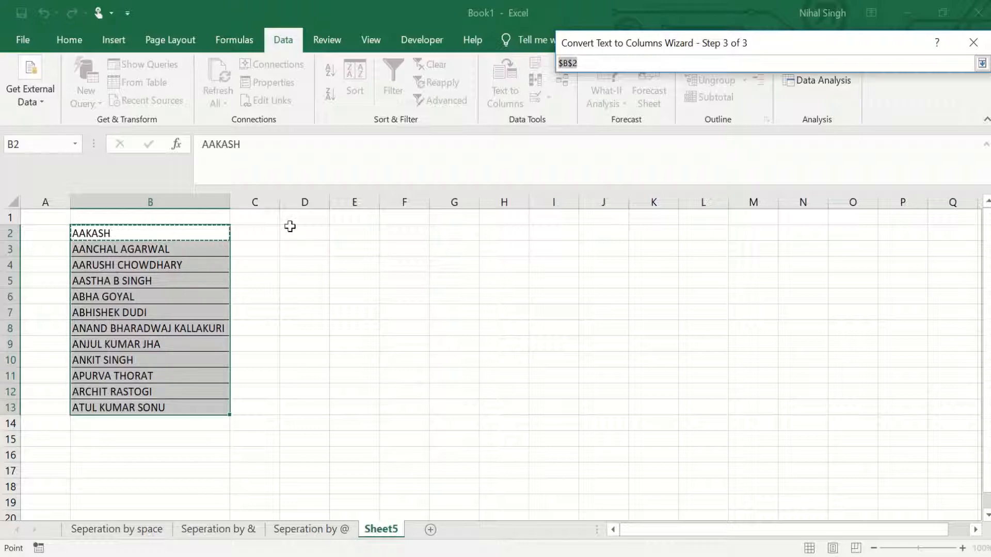
left_click(257, 233)
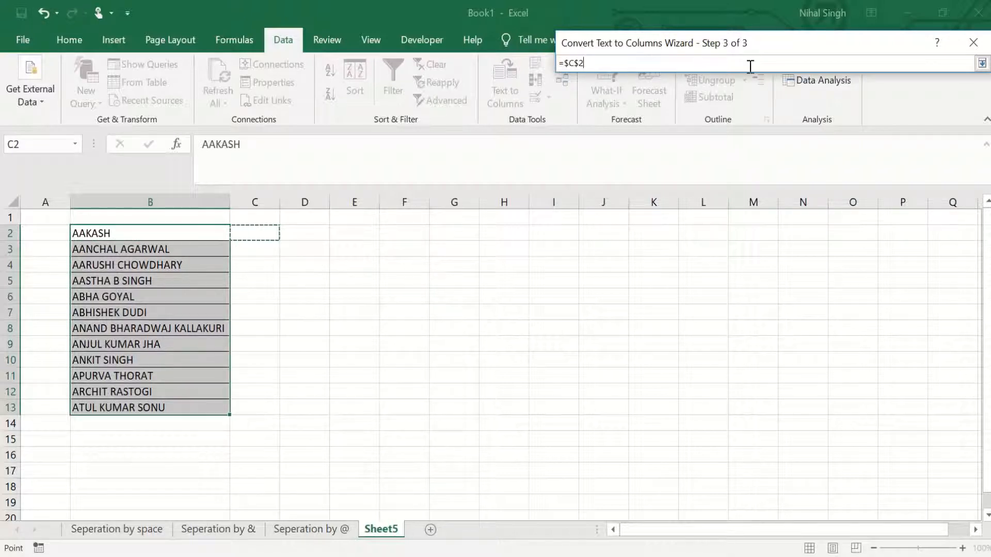
left_click(982, 63)
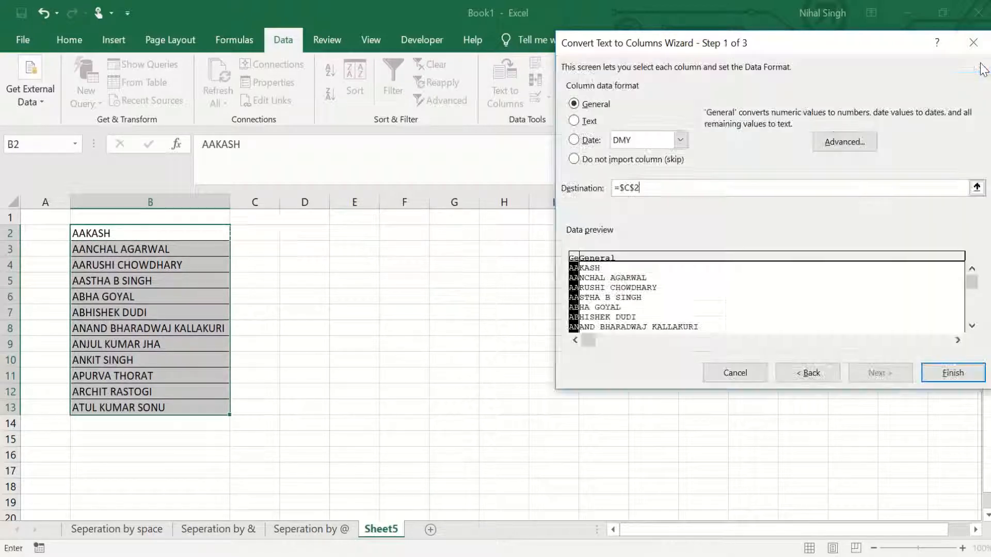
left_click(953, 373)
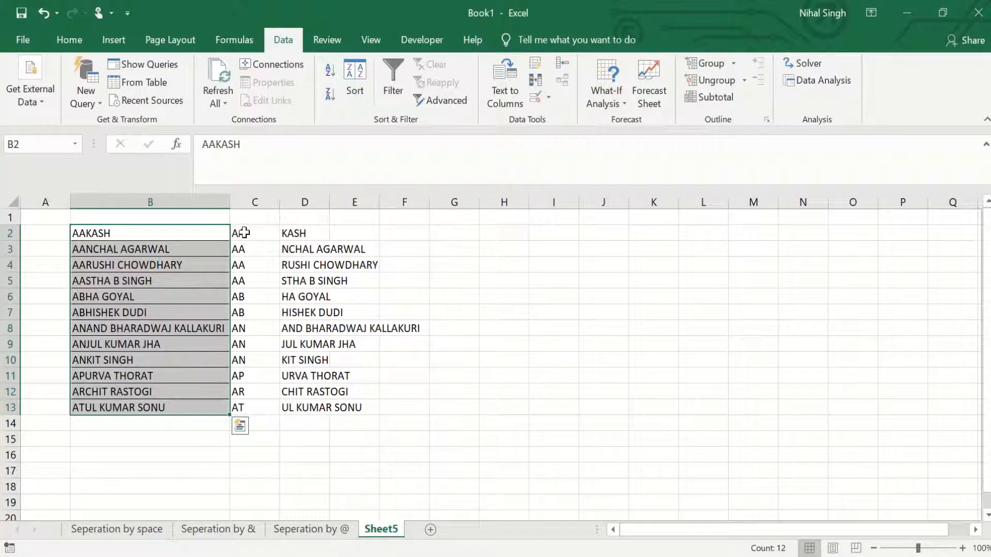
left_click(307, 201)
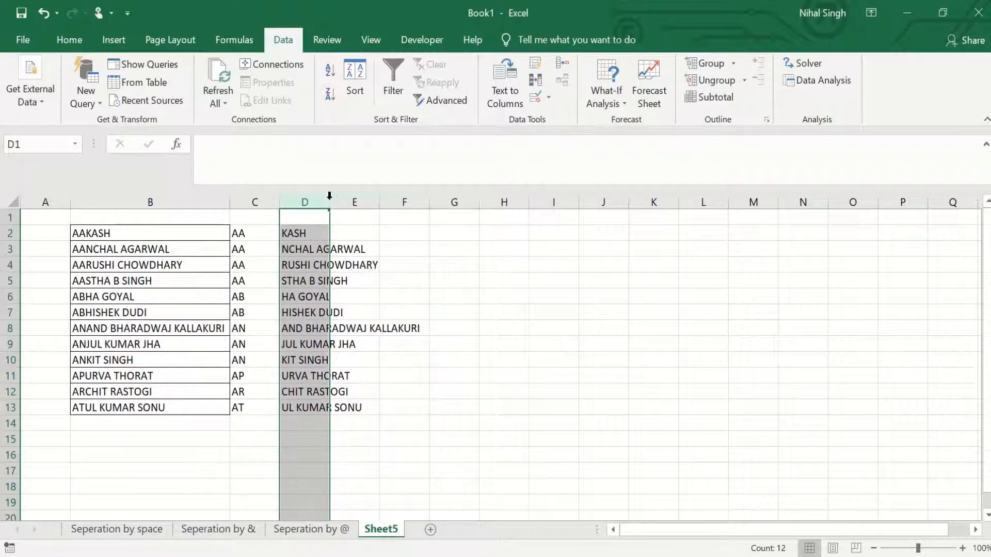
double_click(330, 196)
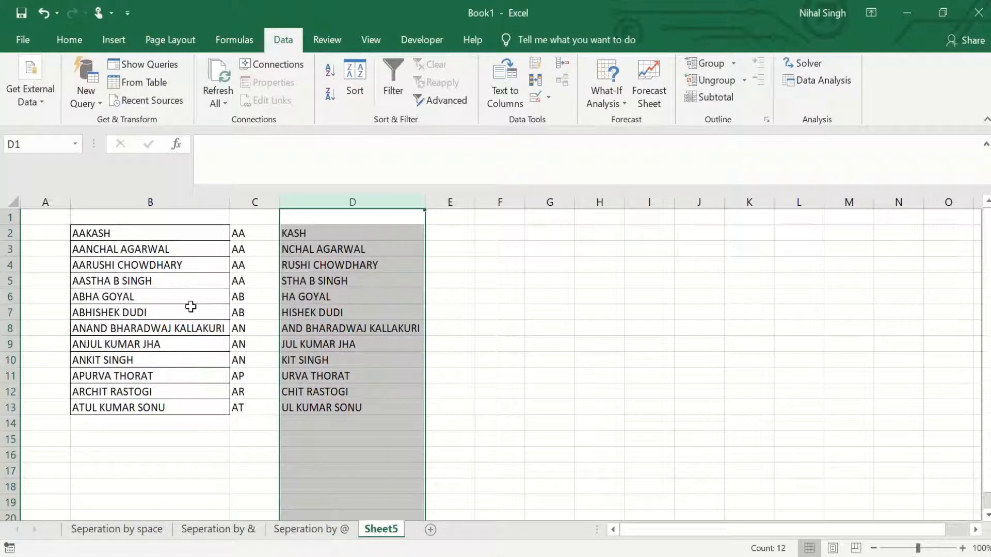